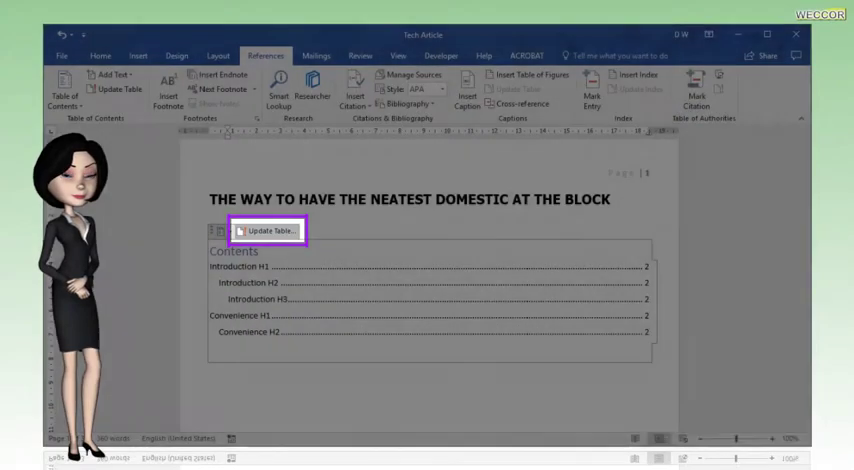
# Step: Update the entire table of contents so 'Convenience H3' appears under 'Convenience H2'
pyautogui.click(267, 230)
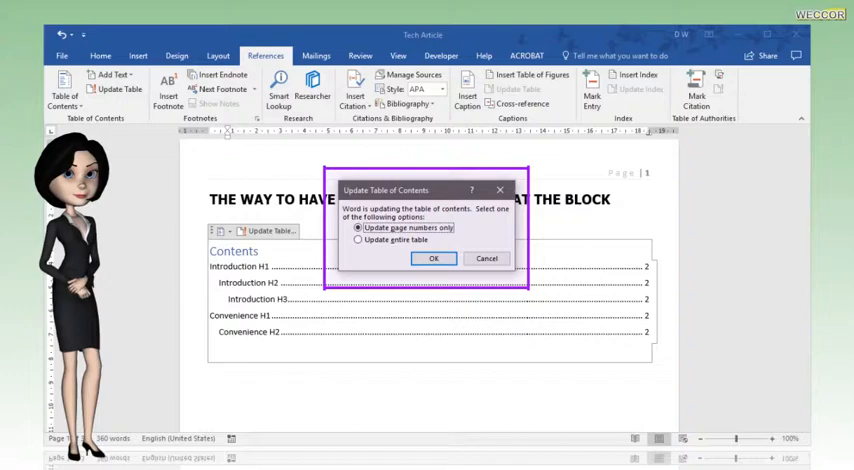
pyautogui.click(358, 240)
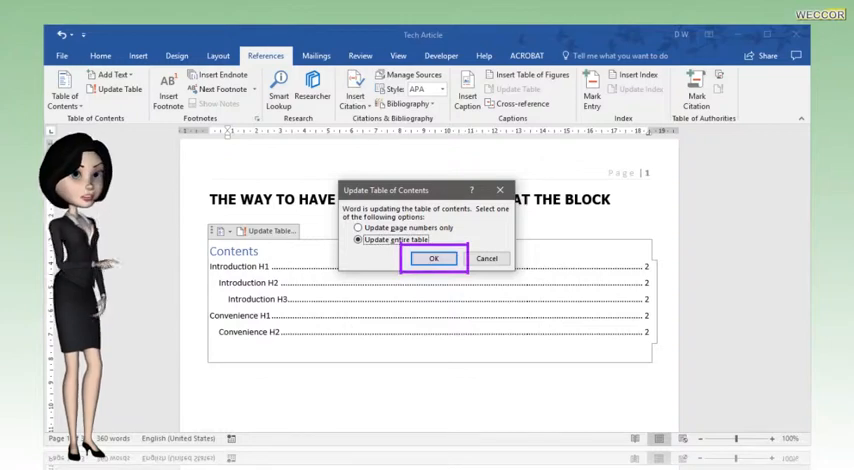
pyautogui.click(433, 258)
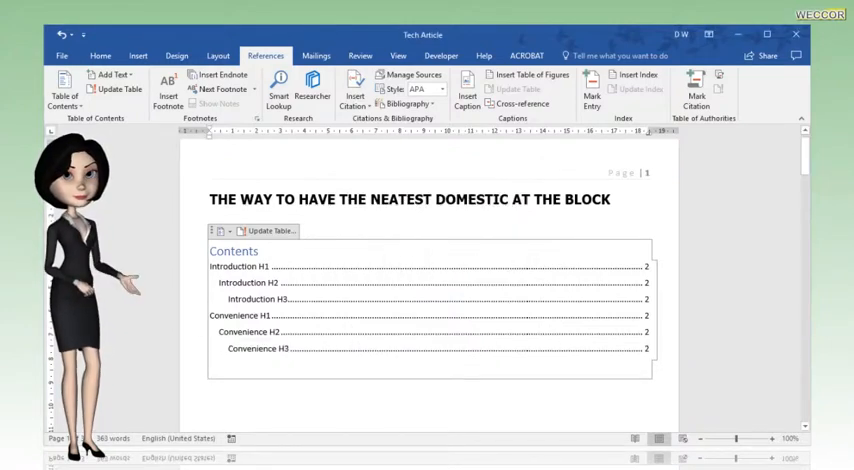